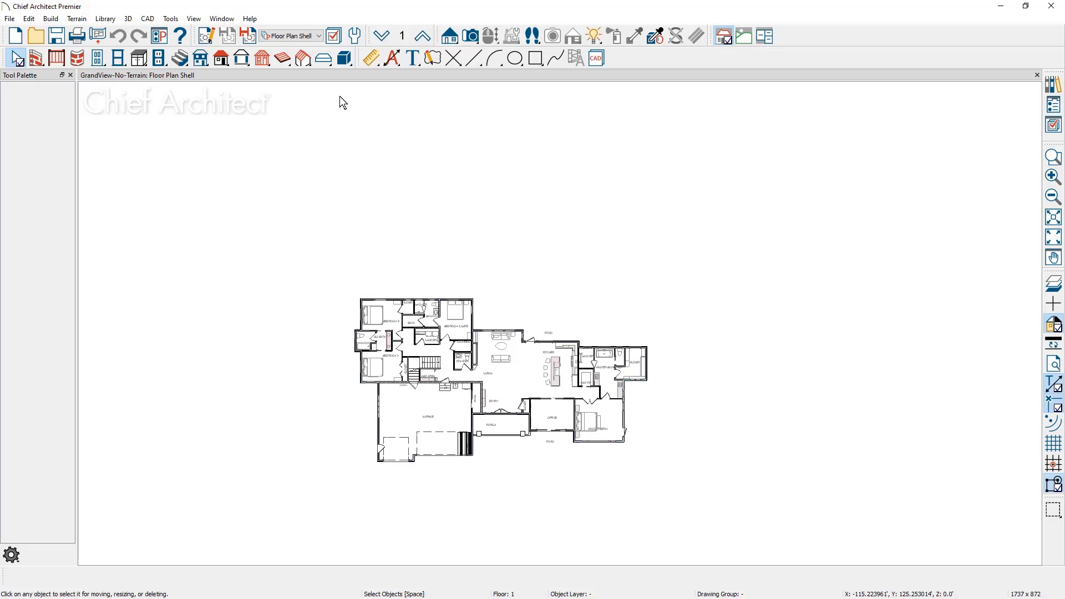
Switch the layer set to Plot Plan so the house's roof outline shows.
left_click(318, 37)
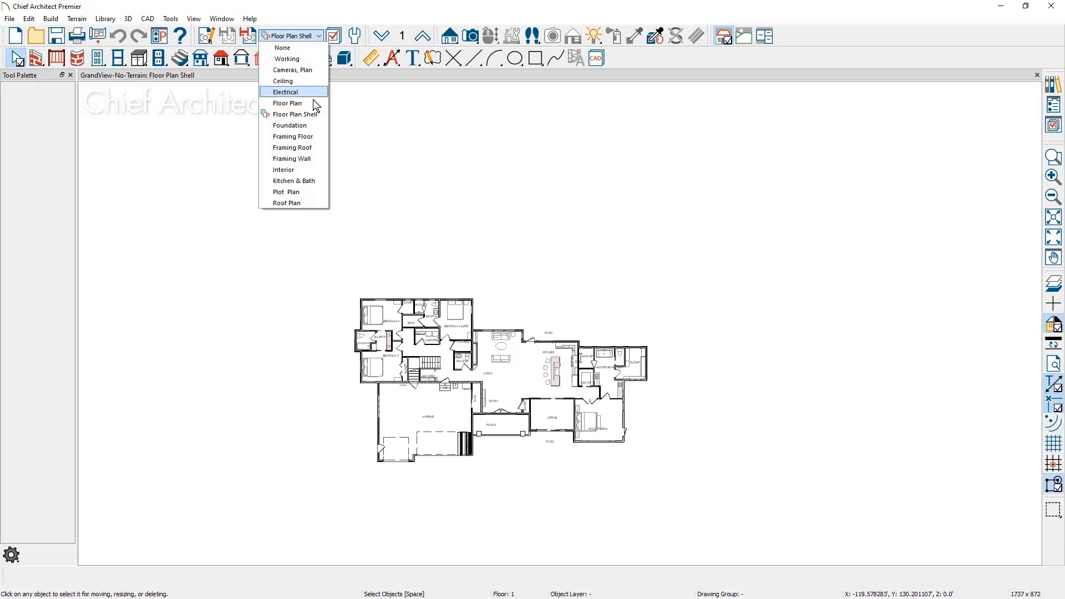
left_click(315, 195)
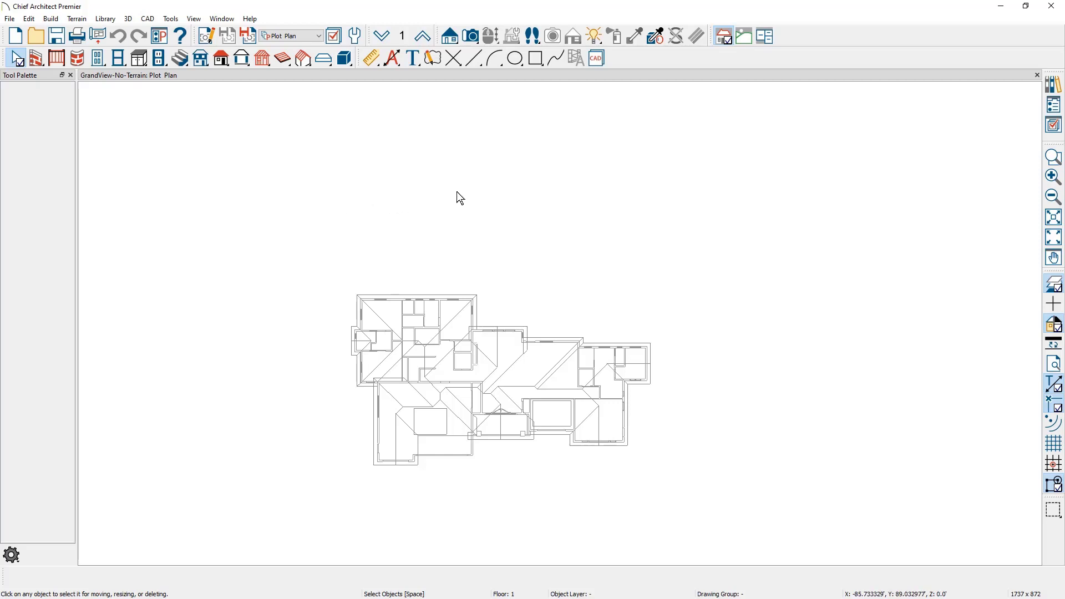
Switch to the Terrain toolbar configuration and show Terrain Tools in the Tool Palette.
left_click(744, 36)
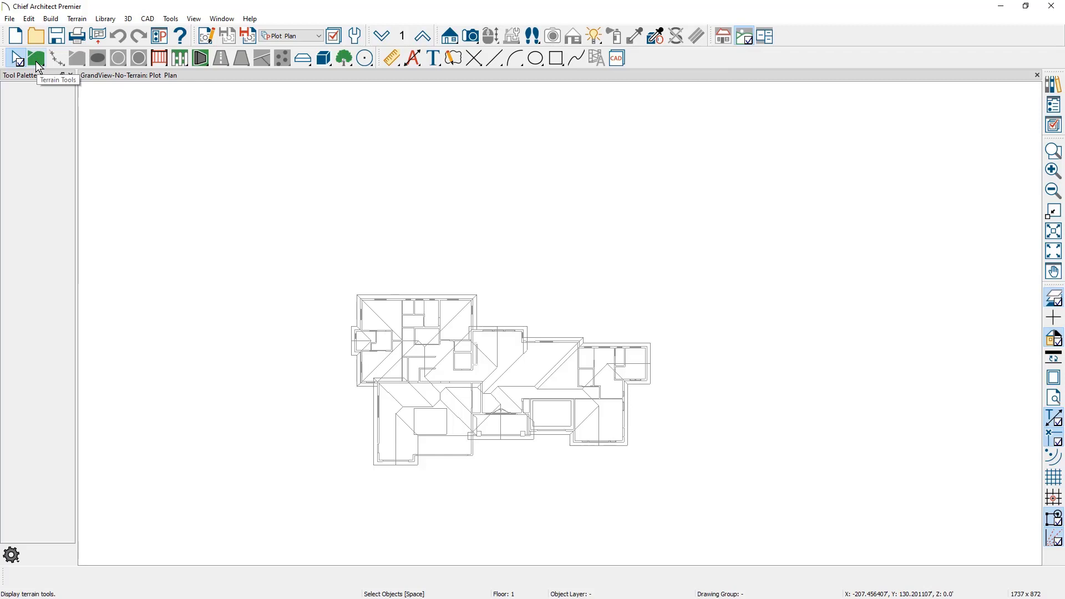
left_click(36, 60)
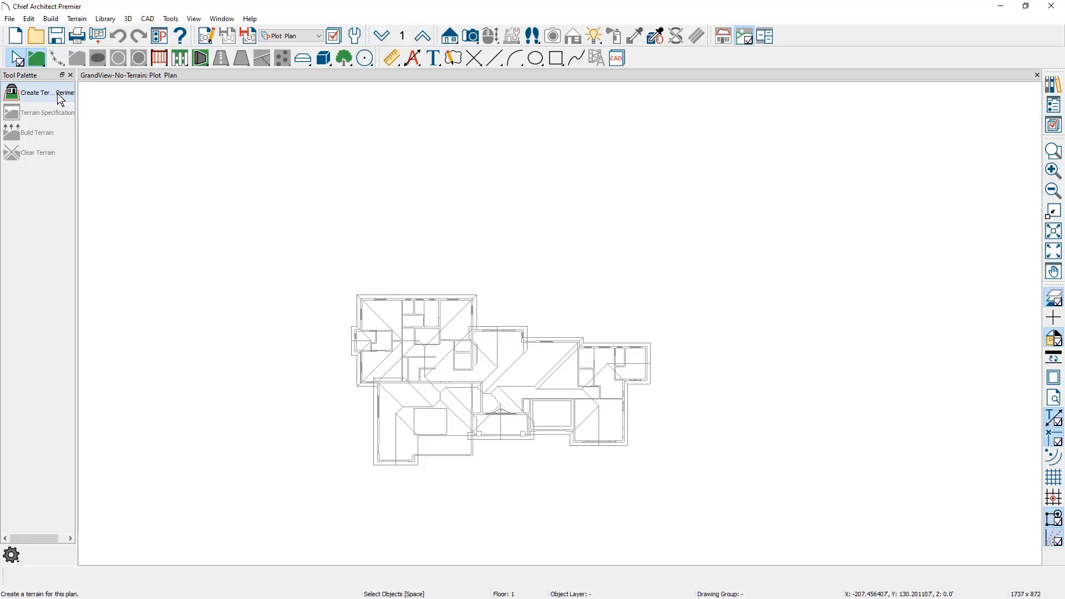
Create a terrain perimeter around the house and stretch its top edge upward.
left_click(58, 93)
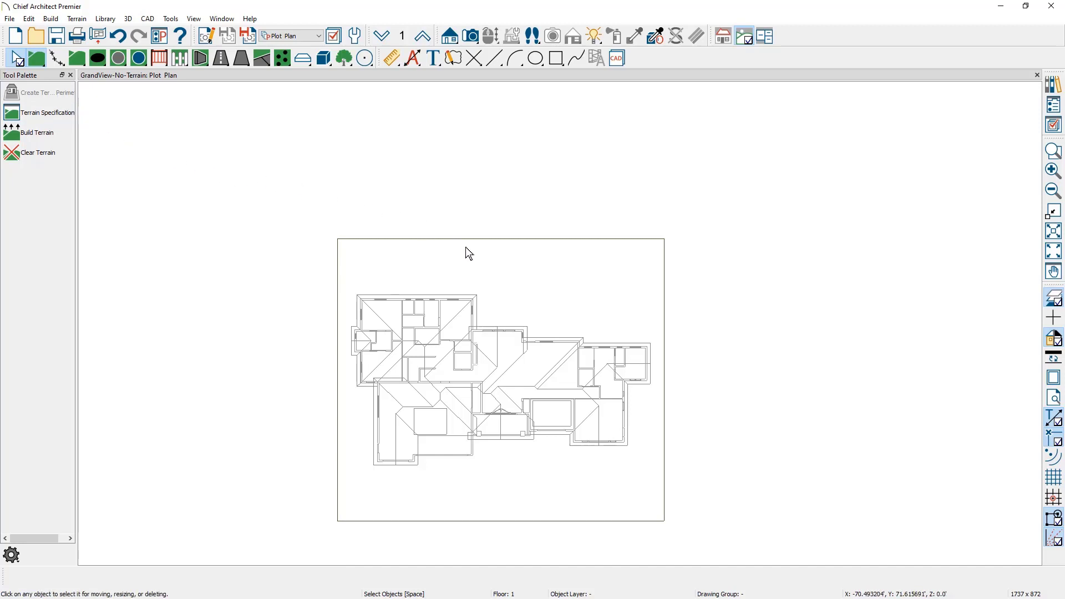
left_click(479, 240)
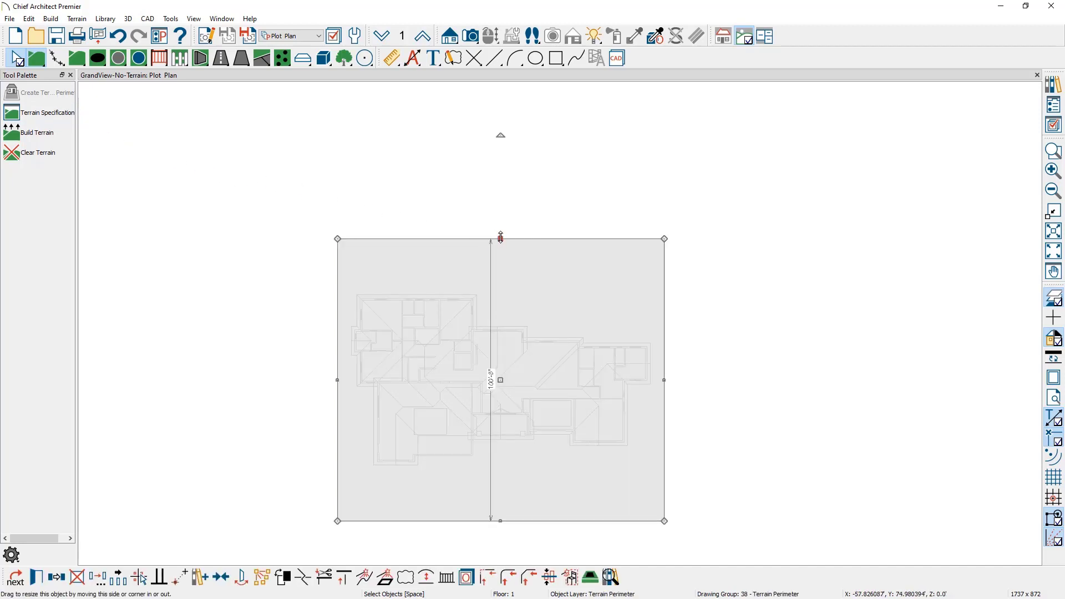
left_click_drag(500, 239, 500, 112)
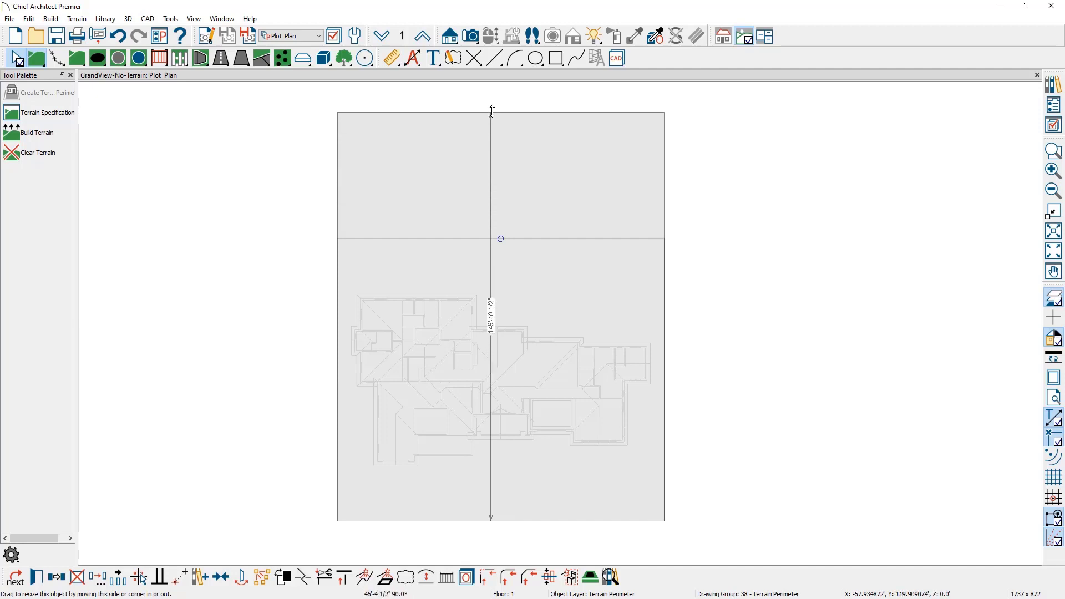
Set the terrain perimeter's overall width to 120'.
left_click(337, 201)
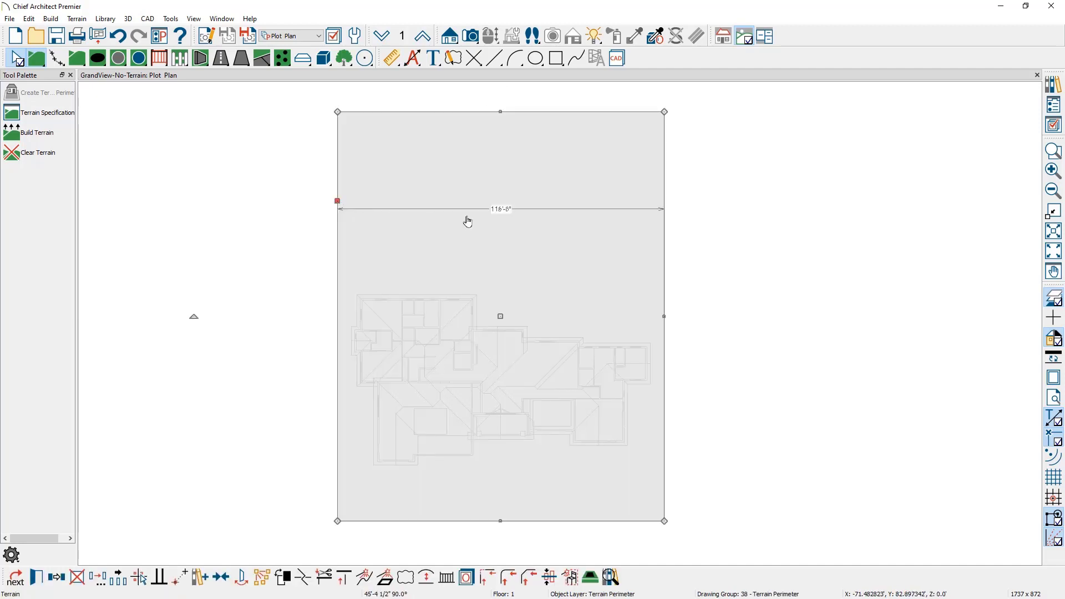
left_click(497, 208)
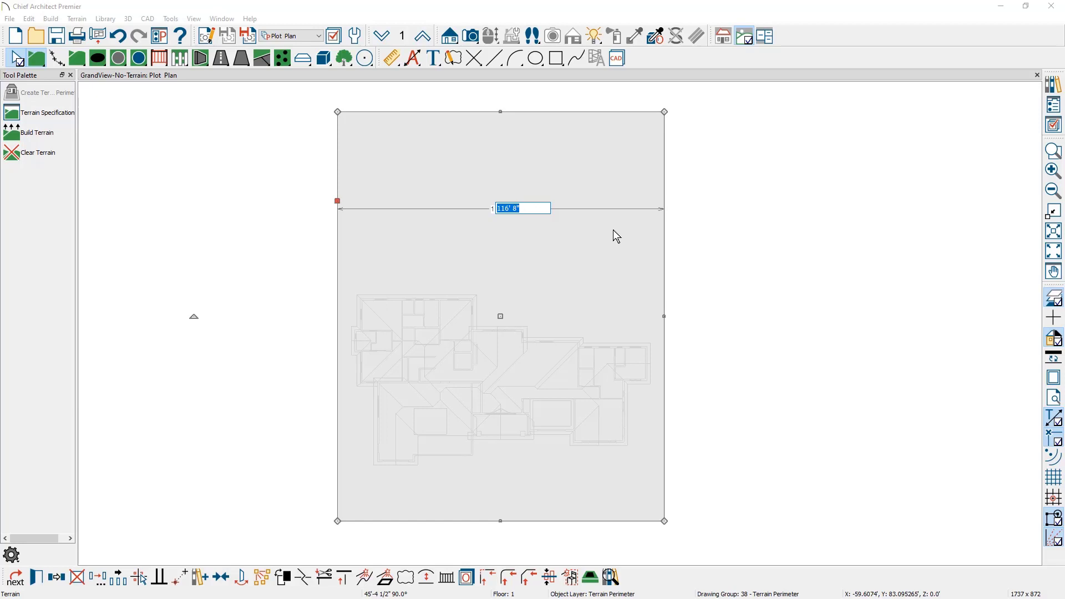
type("120")
key("Return")
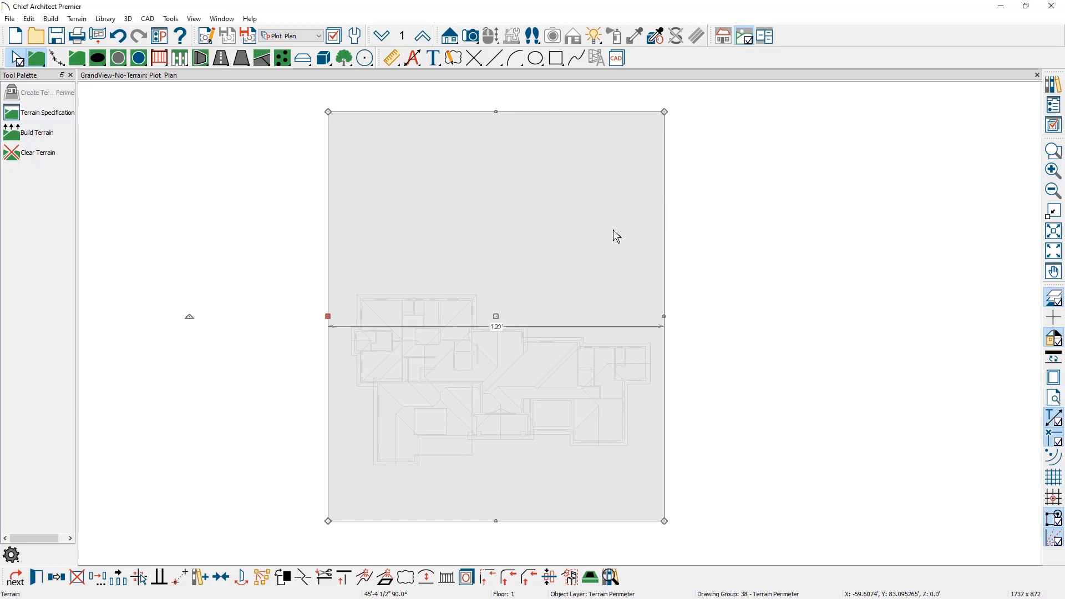
Pull the perimeter's bottom-right corner outward and change its bottom edge to an arc.
left_click_drag(663, 519, 729, 523)
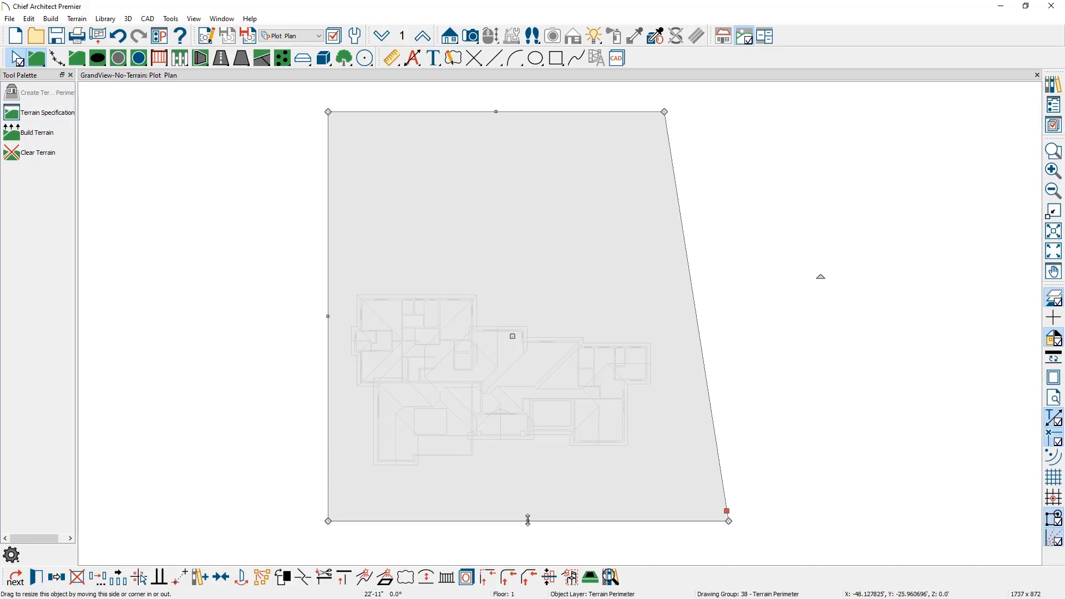
left_click_drag(528, 519, 528, 520)
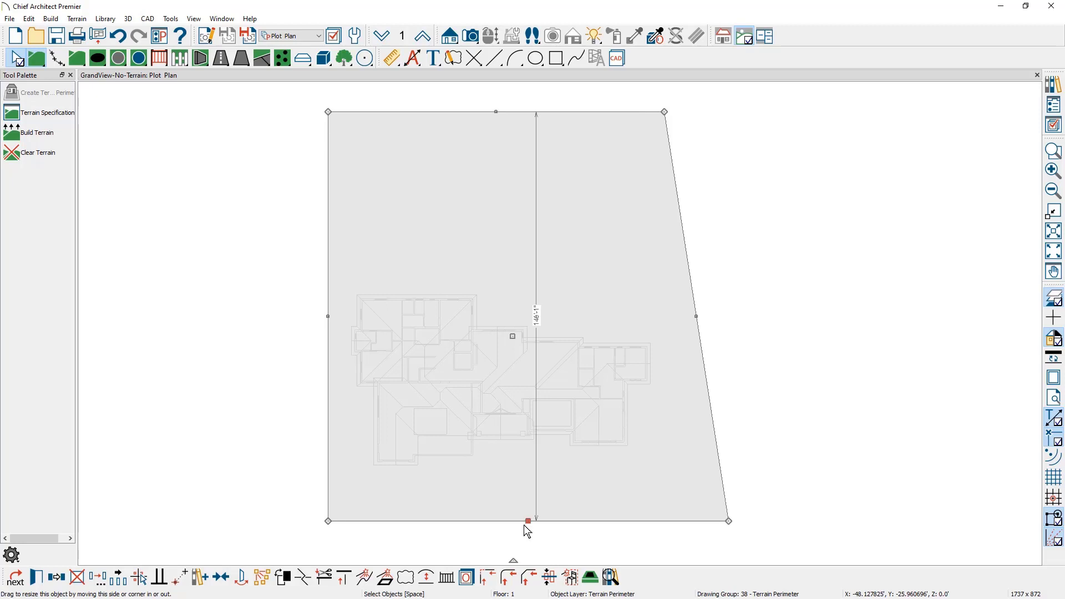
left_click(426, 577)
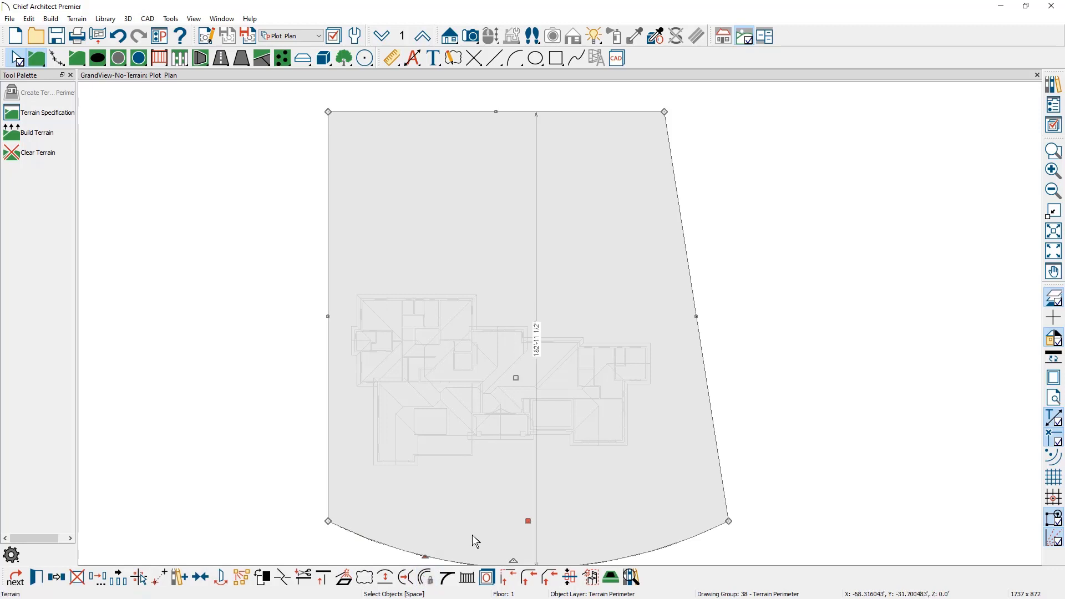
left_click_drag(472, 535, 481, 498)
scroll(481, 498, "down", 1)
left_click(478, 510)
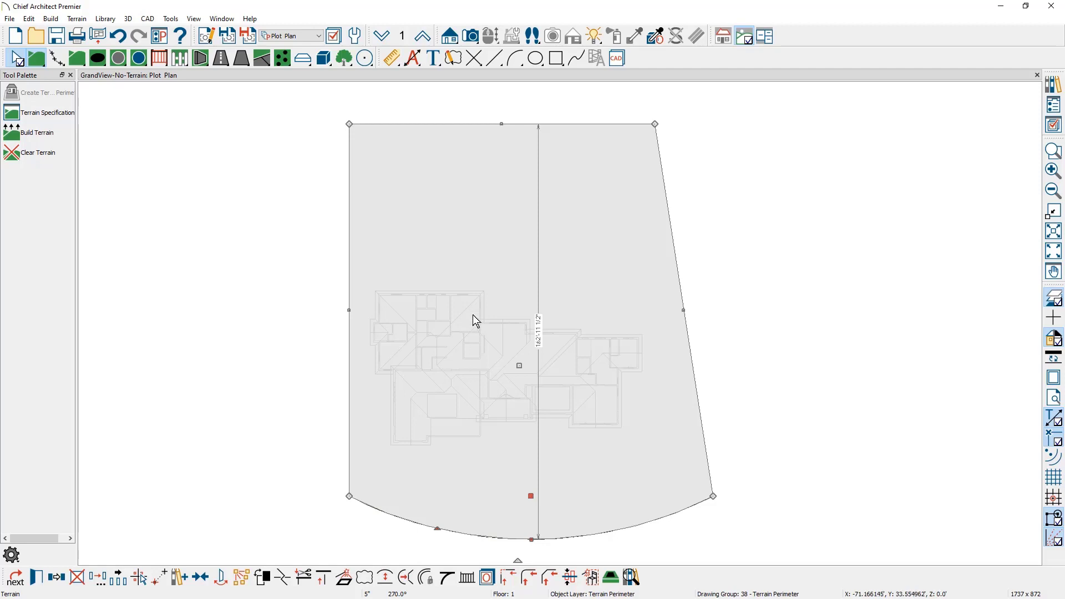
Orbit a Perspective Full Overview of the house on its terrain, then return to Plot Plan.
left_click(470, 36)
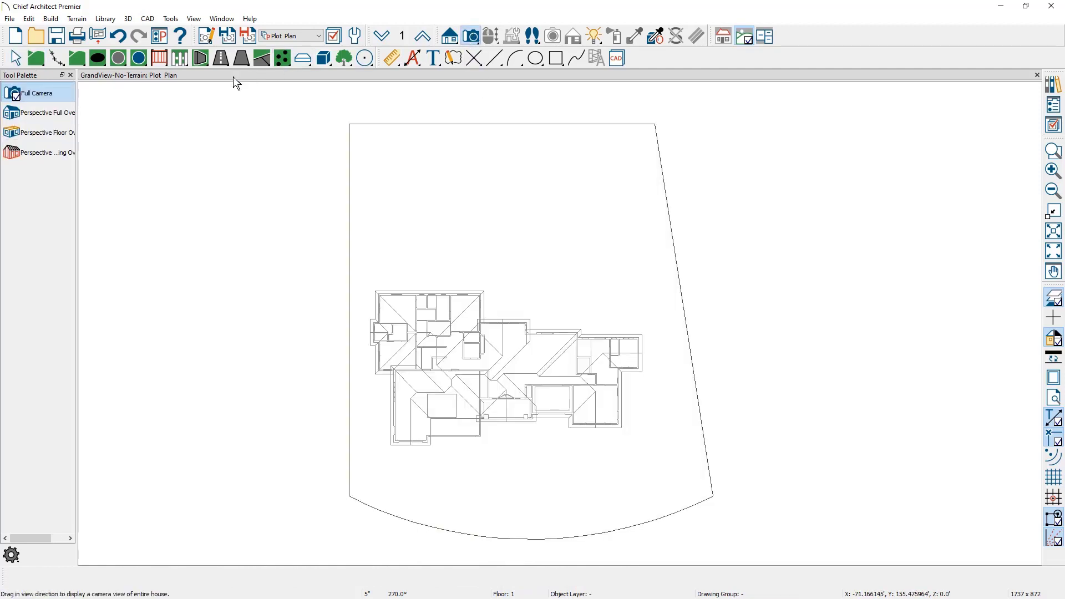
left_click(58, 113)
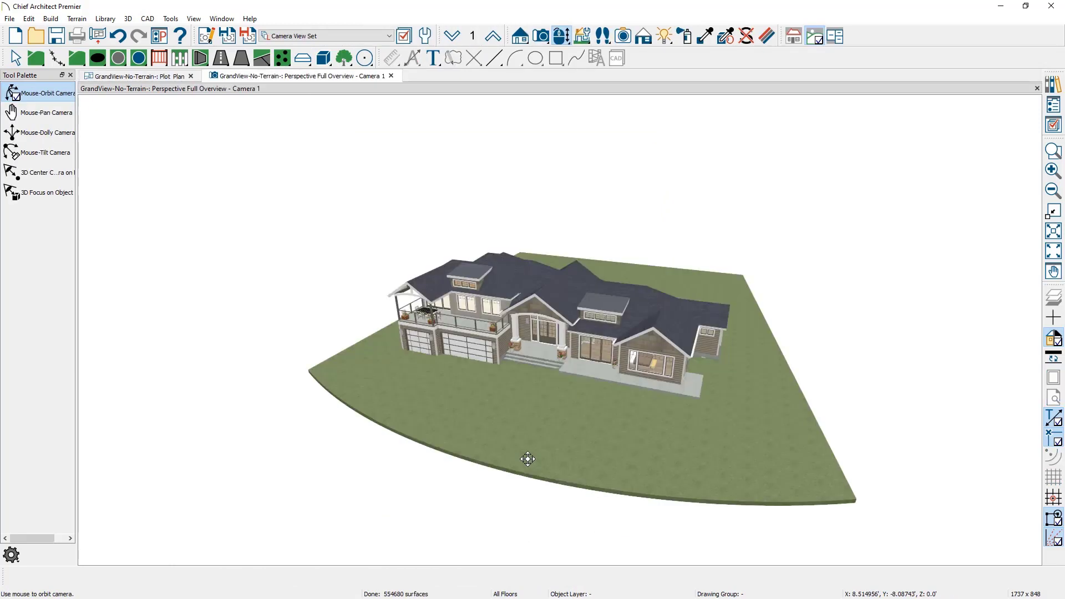
mouse_move(528, 459)
left_mouse_down()
mouse_move(480, 473)
mouse_move(510, 486)
left_mouse_up()
scroll(480, 473, "up", 2)
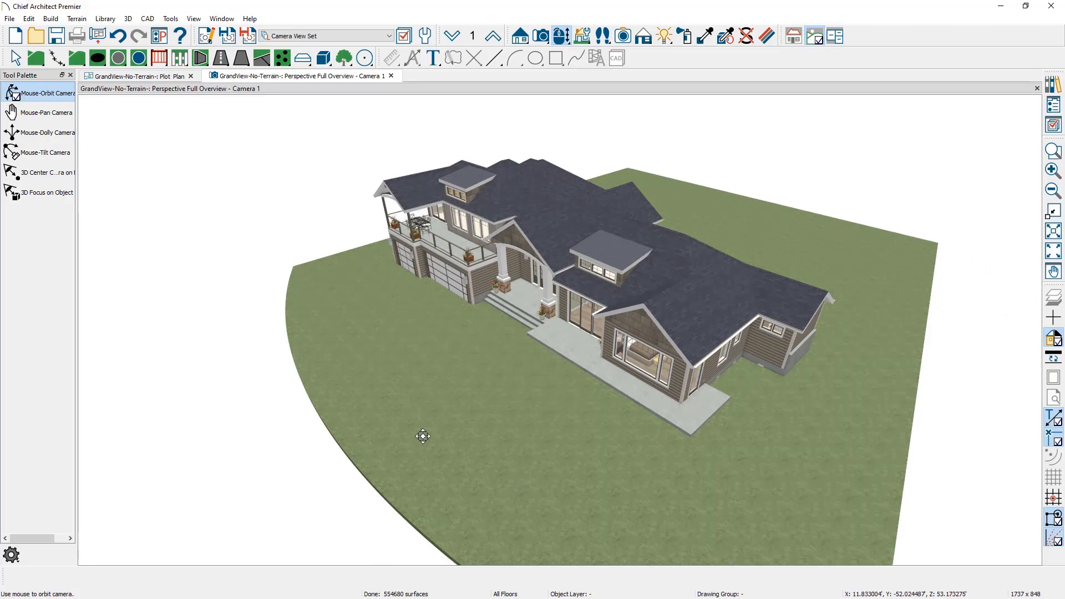
left_click(137, 76)
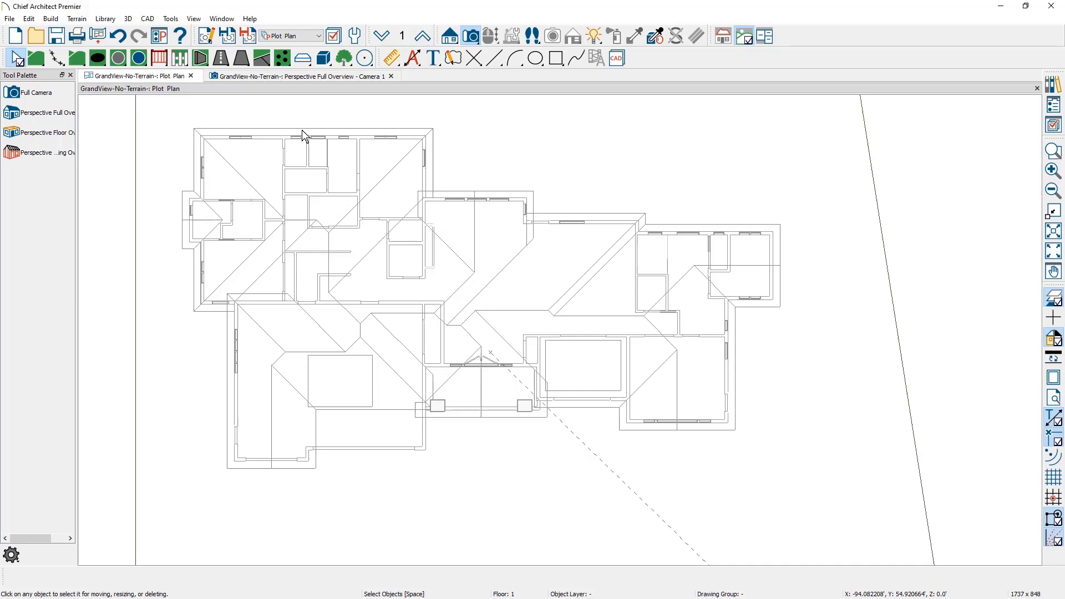
Add a point-to-point dimension from the left wall corner to the terrain edge.
left_click(393, 58)
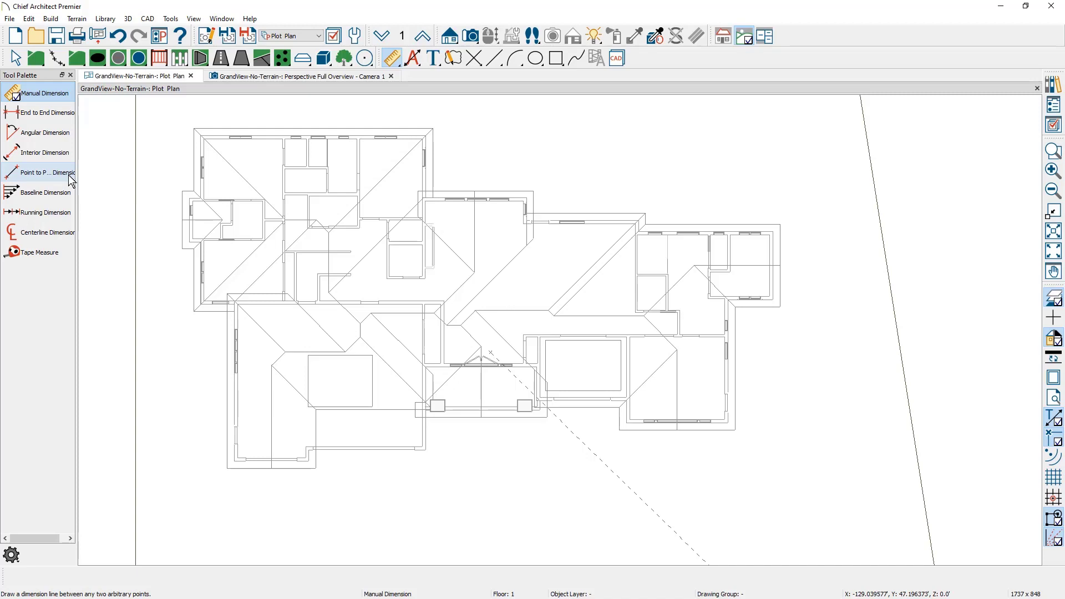
left_click(71, 177)
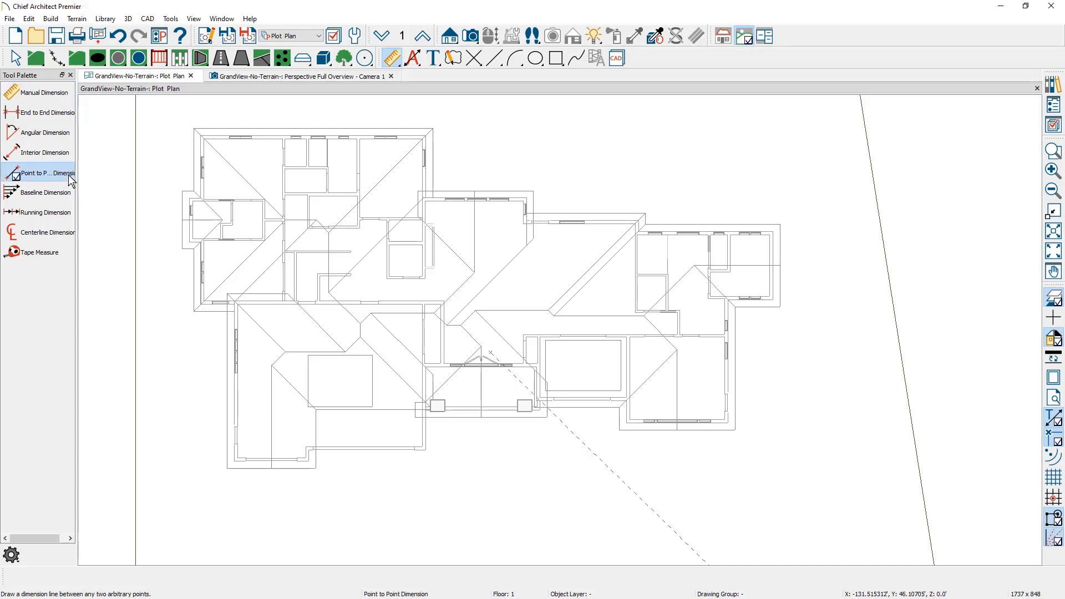
scroll(114, 247, "up", 2)
scroll(114, 247, "up", 2)
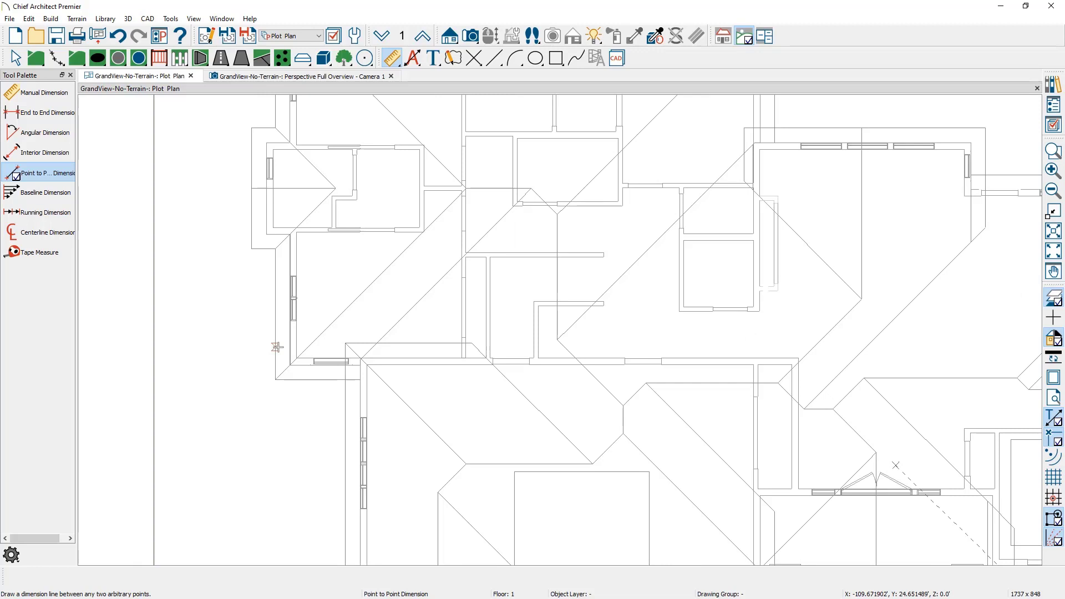
left_click_drag(289, 347, 156, 351)
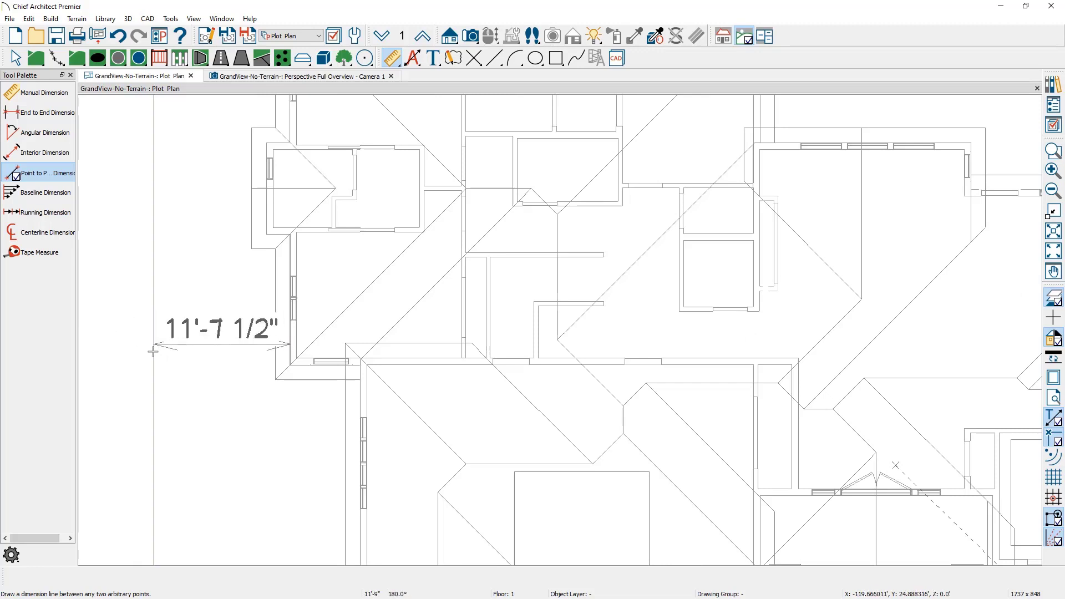
left_click(153, 351)
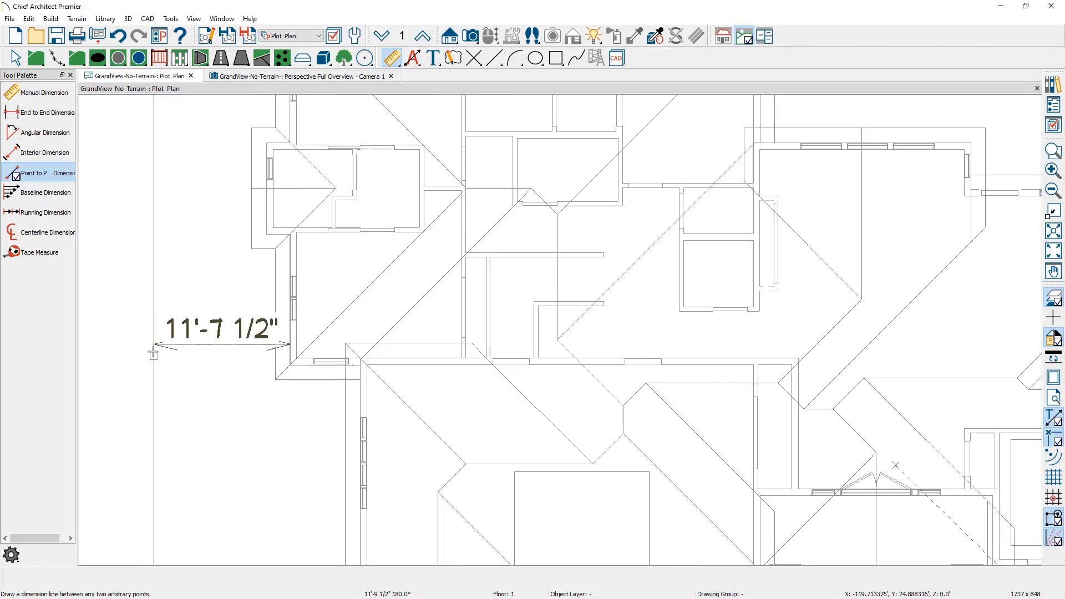
key("space")
Change the 11'-7 1/2" left dimension to 15', moving the terrain edge.
left_click(153, 366)
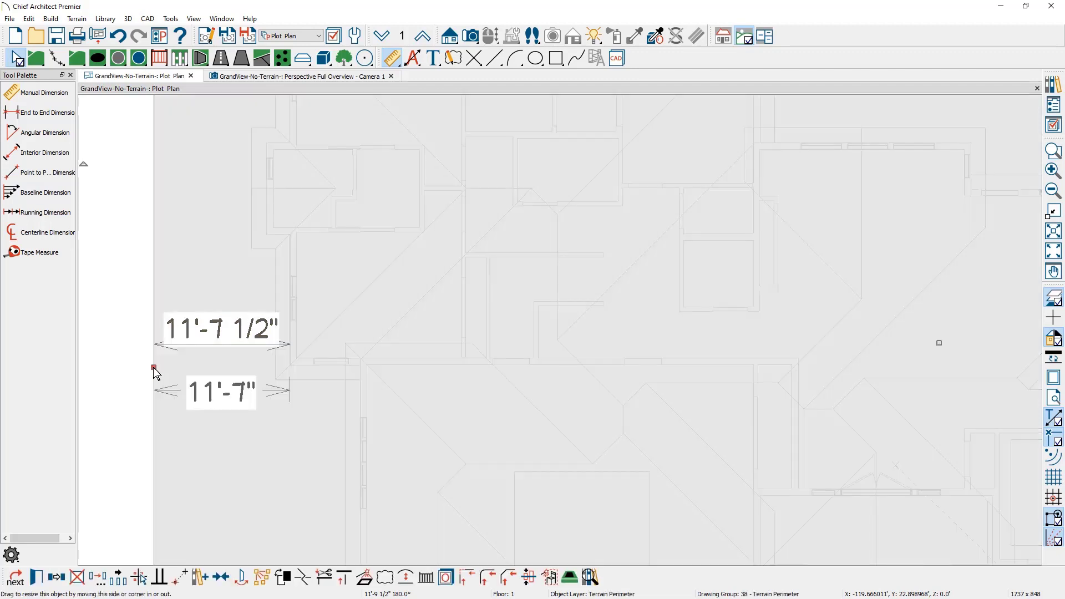
left_click(194, 332)
type("1")
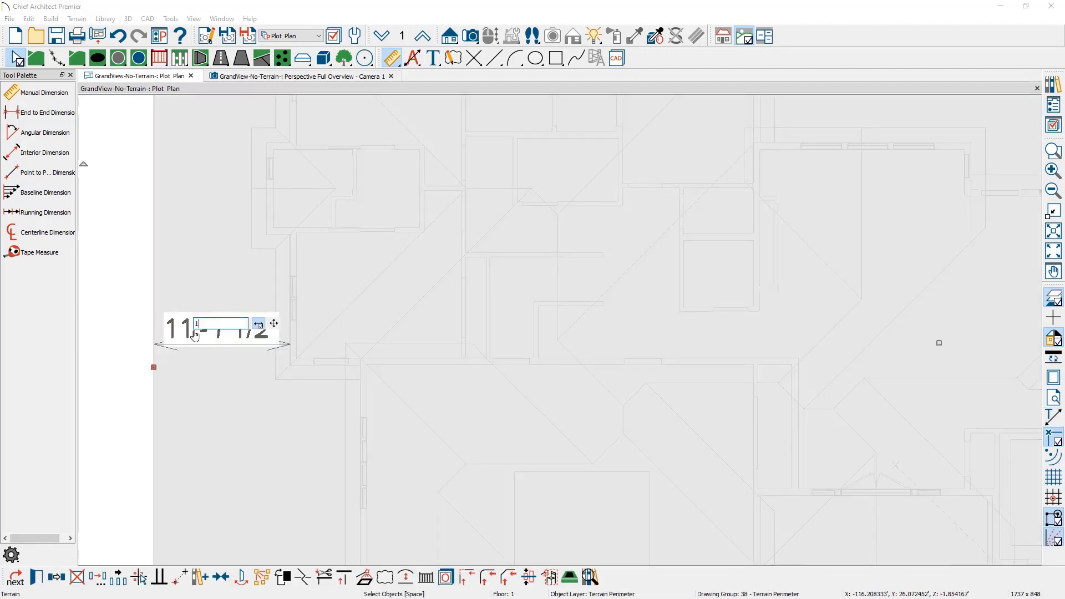
type("5")
left_click(274, 324)
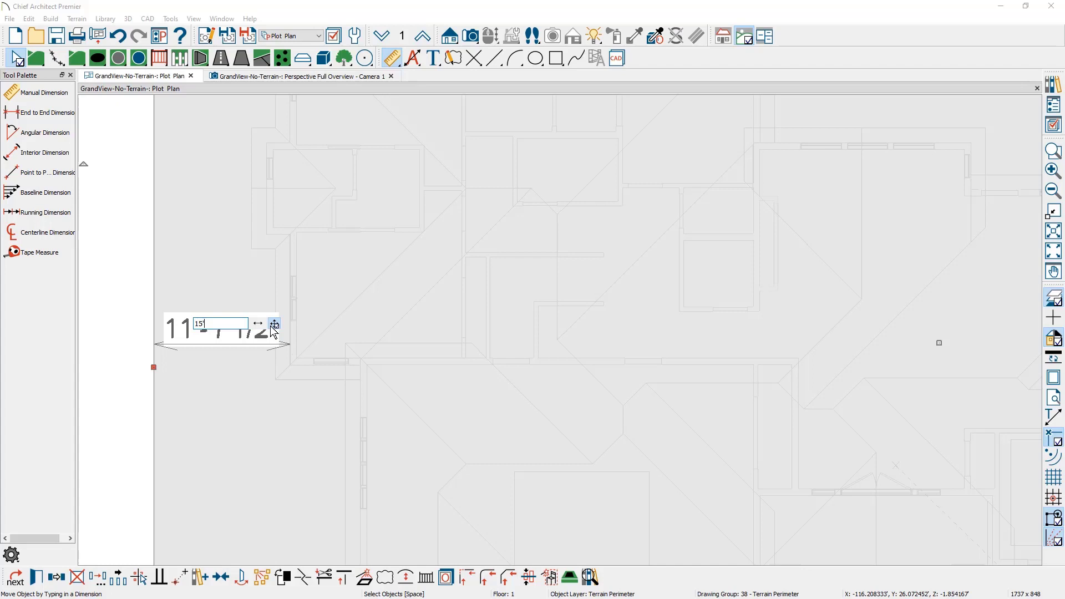
left_click(274, 326)
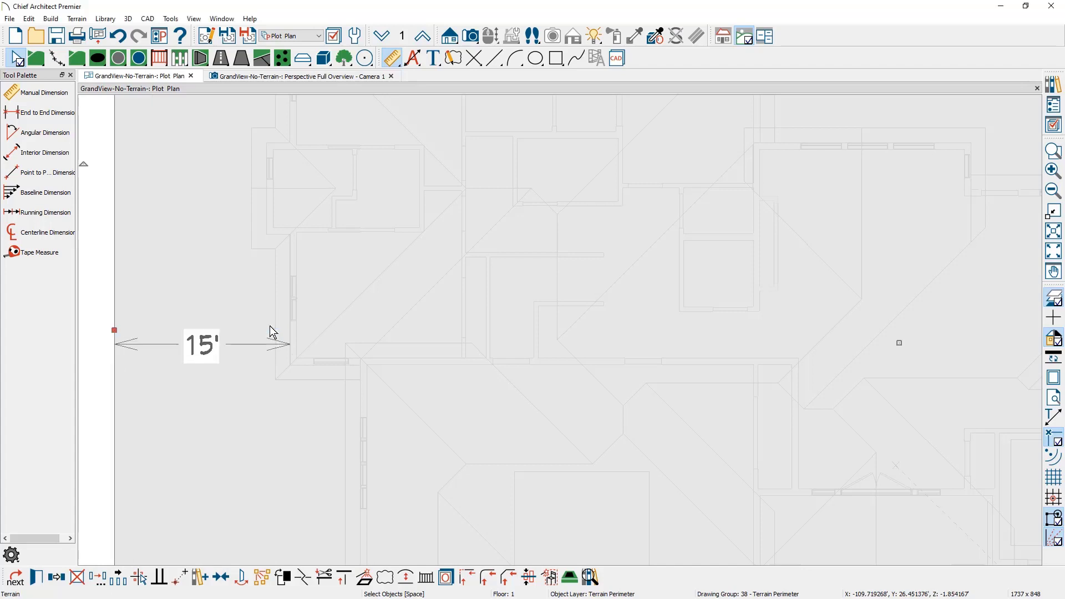
scroll(271, 332, "down", 2)
scroll(270, 331, "down", 2)
scroll(271, 332, "down", 2)
scroll(270, 331, "down", 1)
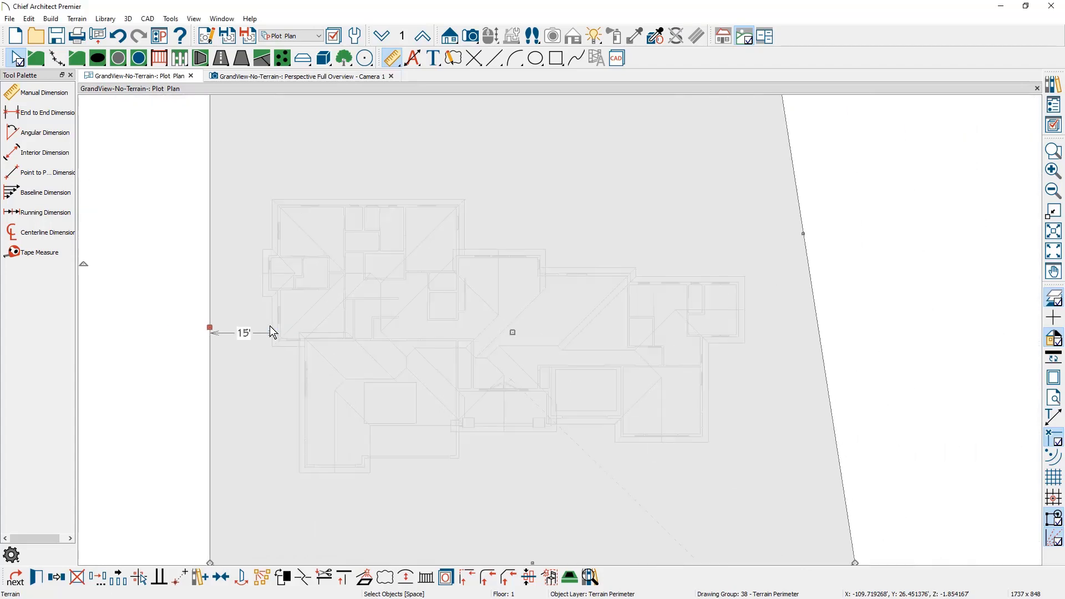
scroll(270, 332, "down", 1)
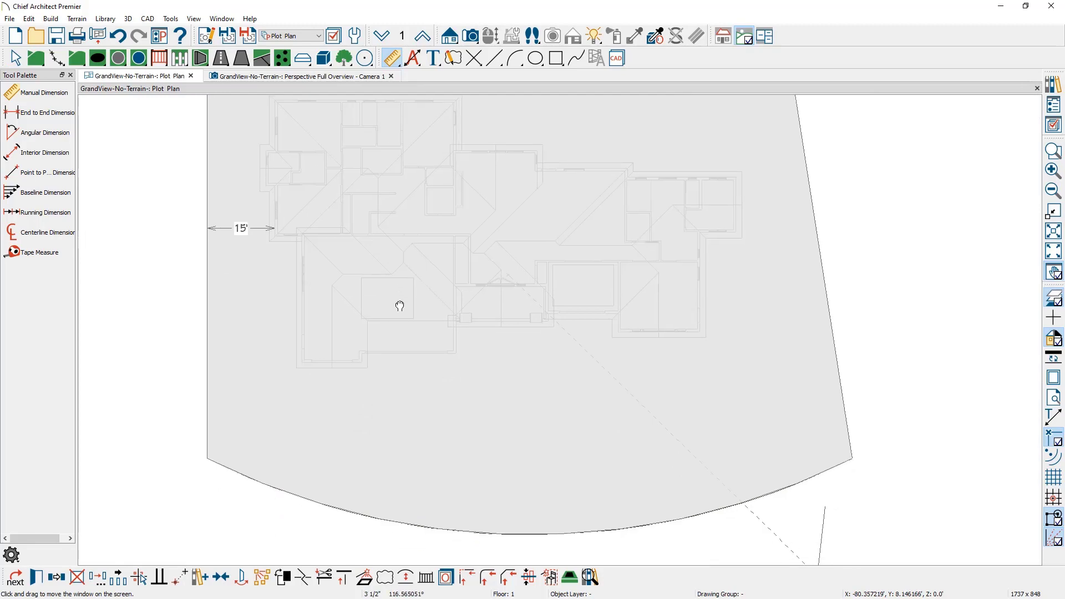
middle_click_drag(400, 410, 400, 305)
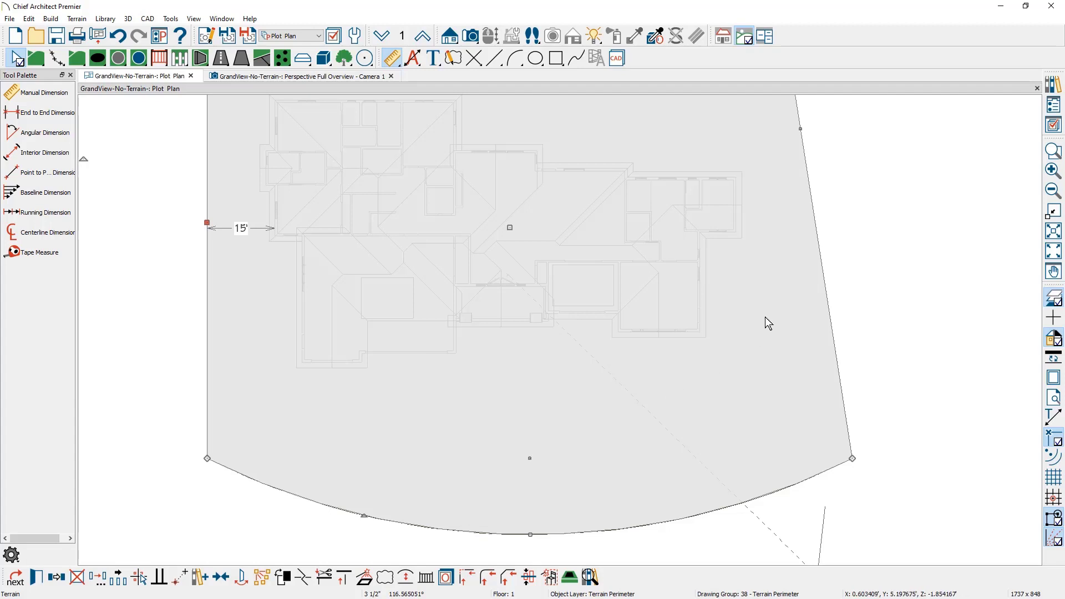
key("space")
Dimension the right-side gap (17'-11 1/2") and the front arc gap (40'-5 1/2").
left_click(45, 172)
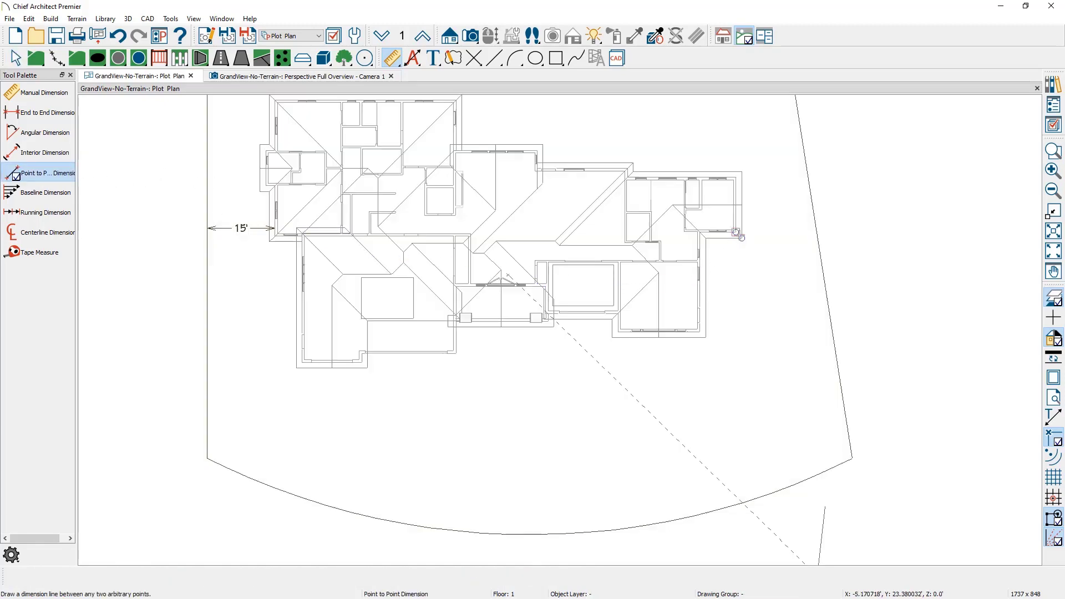
scroll(738, 234, "up", 3)
left_click_drag(733, 232, 886, 231)
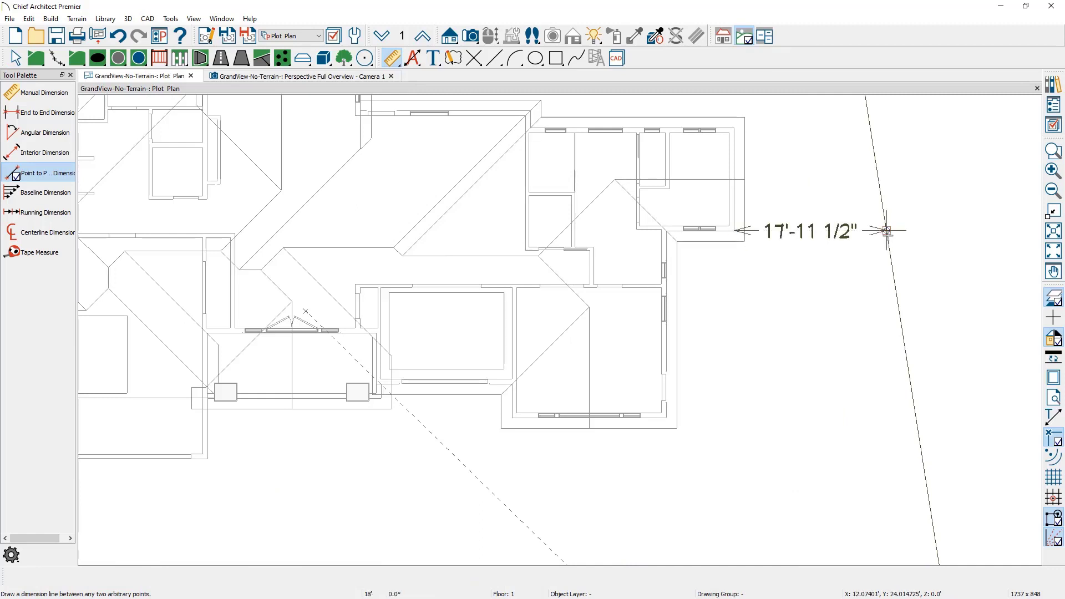
scroll(886, 231, "down", 3)
middle_click_drag(777, 373, 766, 291)
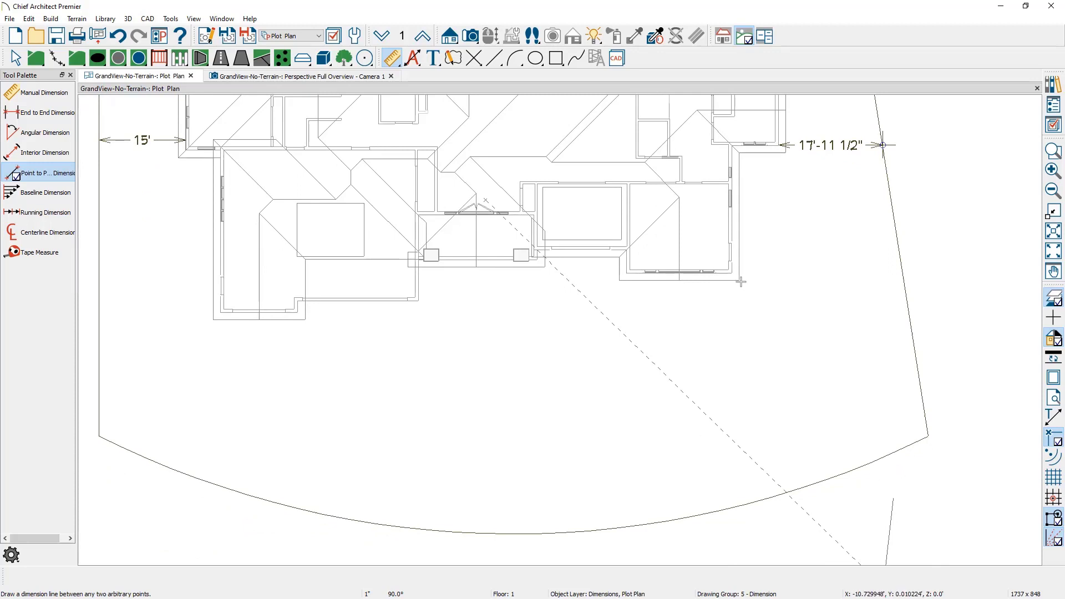
left_click_drag(732, 275, 734, 506)
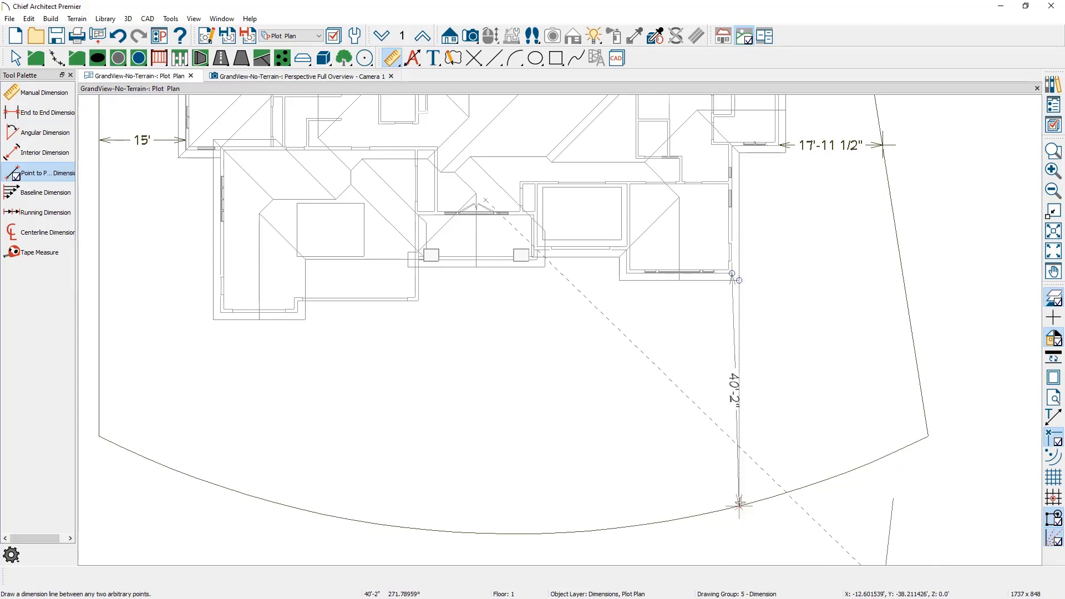
left_click_drag(734, 506, 734, 506)
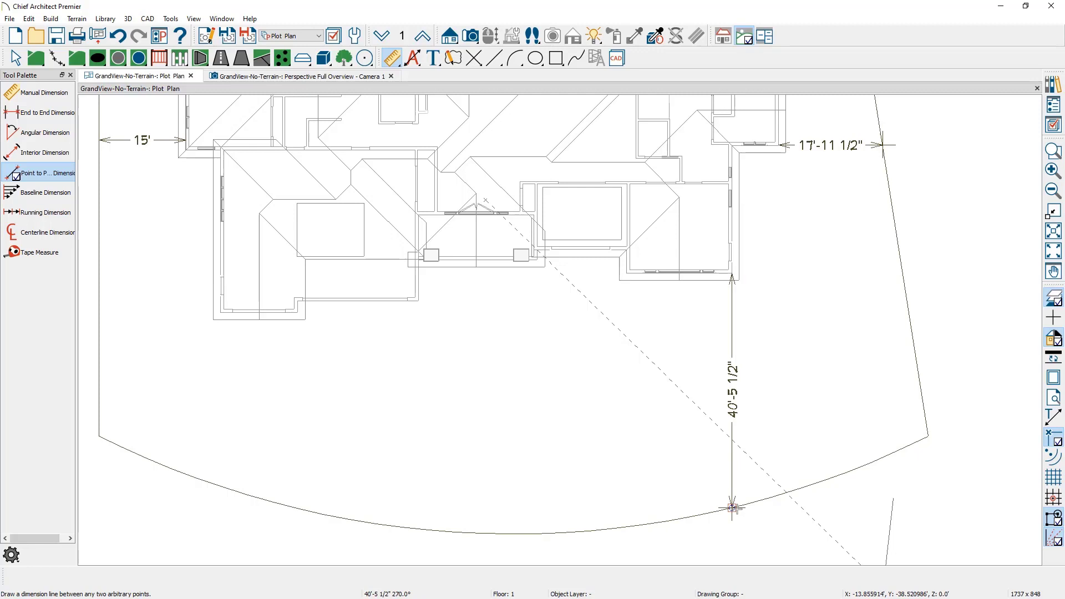
key("space")
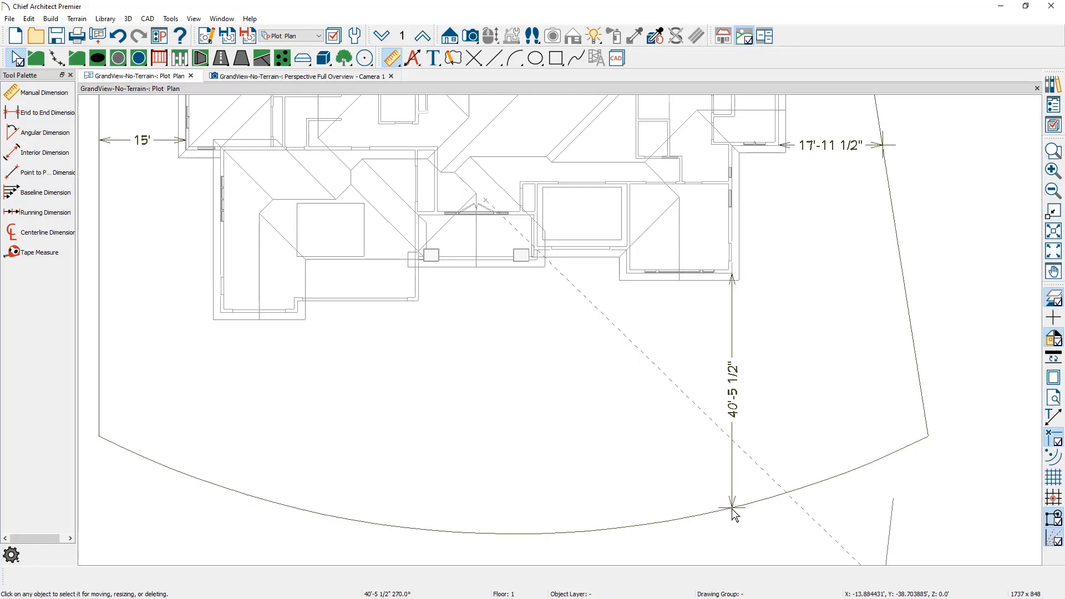
Select the terrain and re-enter the front arc dimension as 40'.
left_click(734, 507)
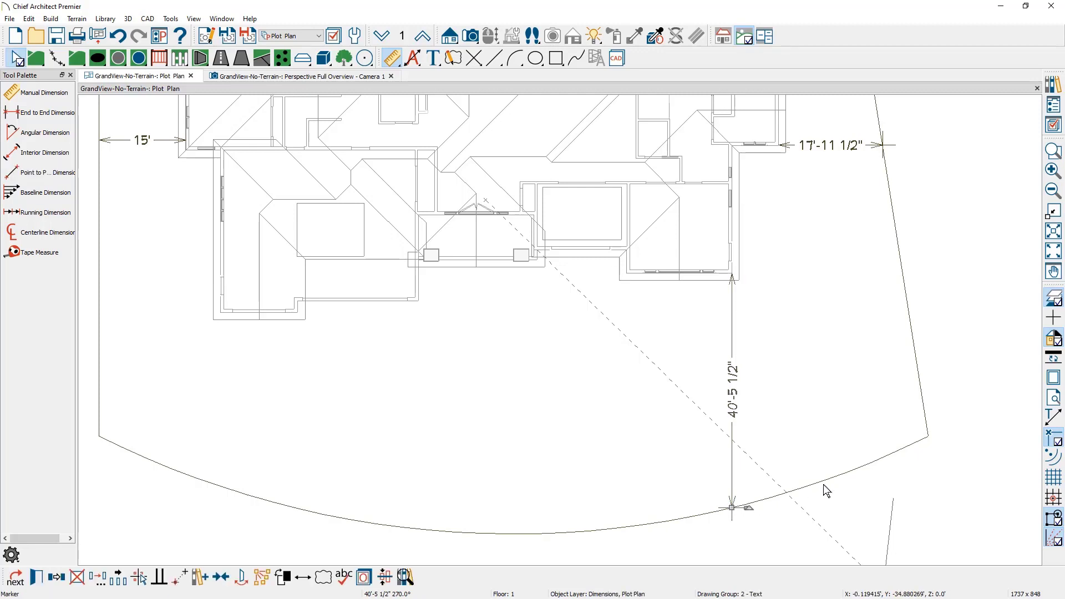
left_click(879, 468, "shift")
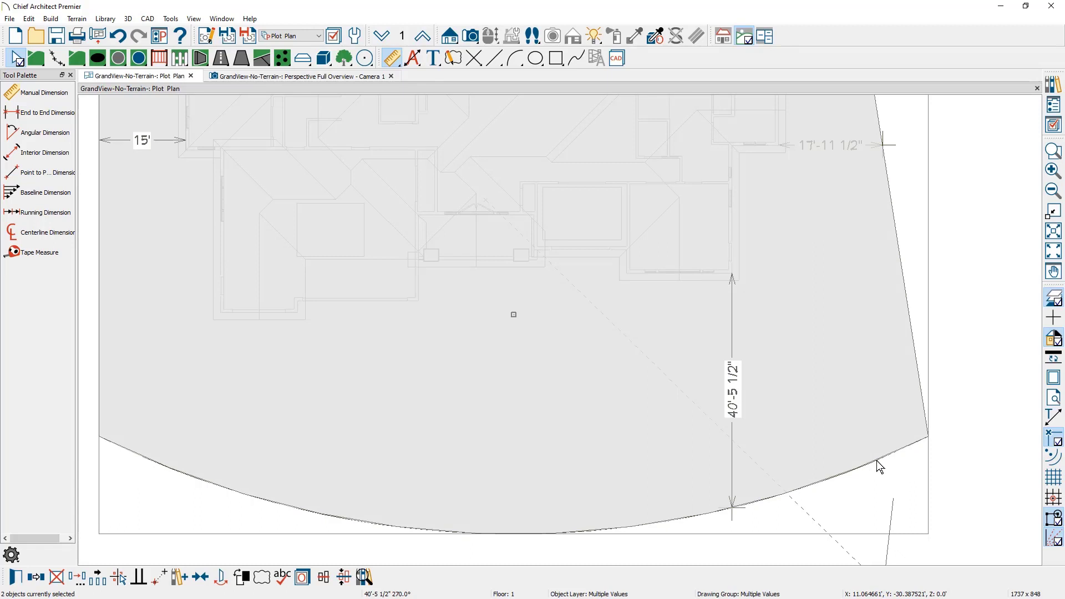
double_click(733, 391)
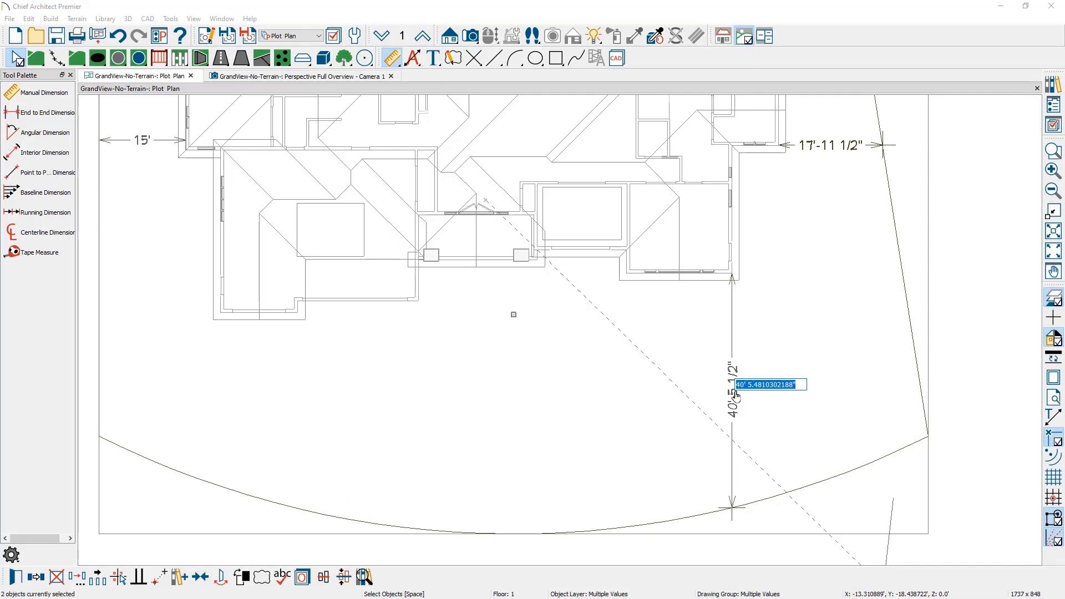
type("40")
key("Return")
scroll(736, 396, "down", 3)
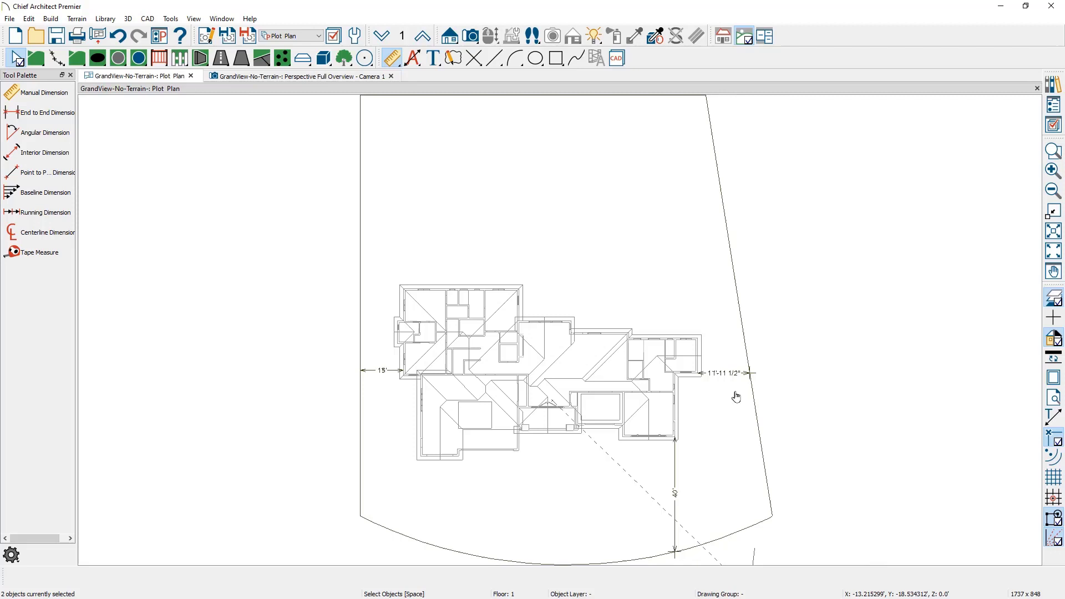